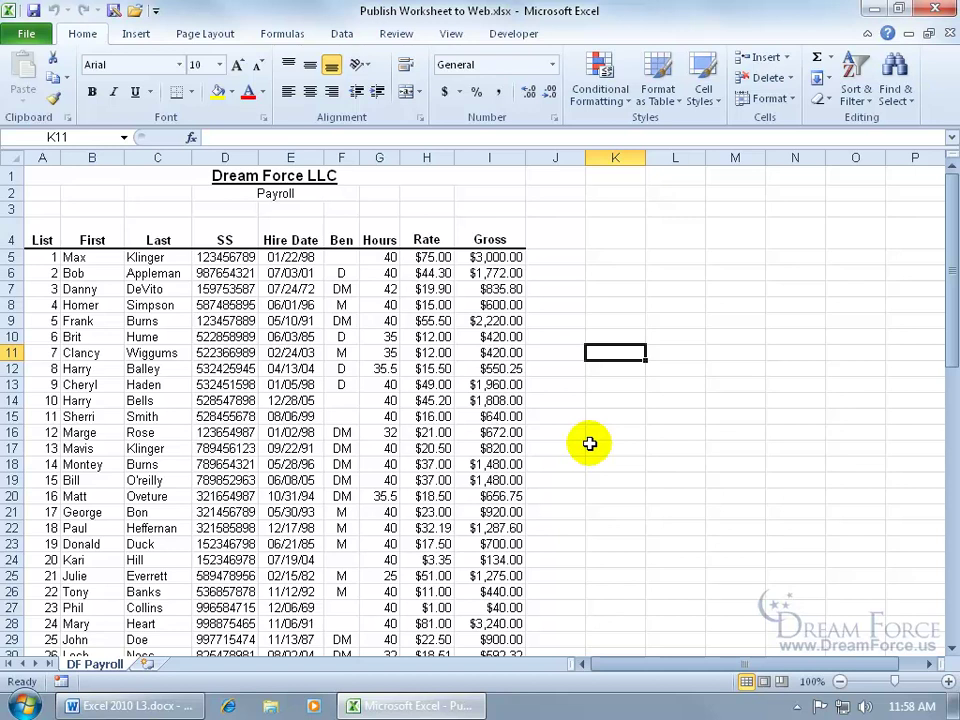
Step: In Save As, choose Single File Web Page (*.mht) and name the file 'My Spiffy Payroll Worksheet'
click(27, 31)
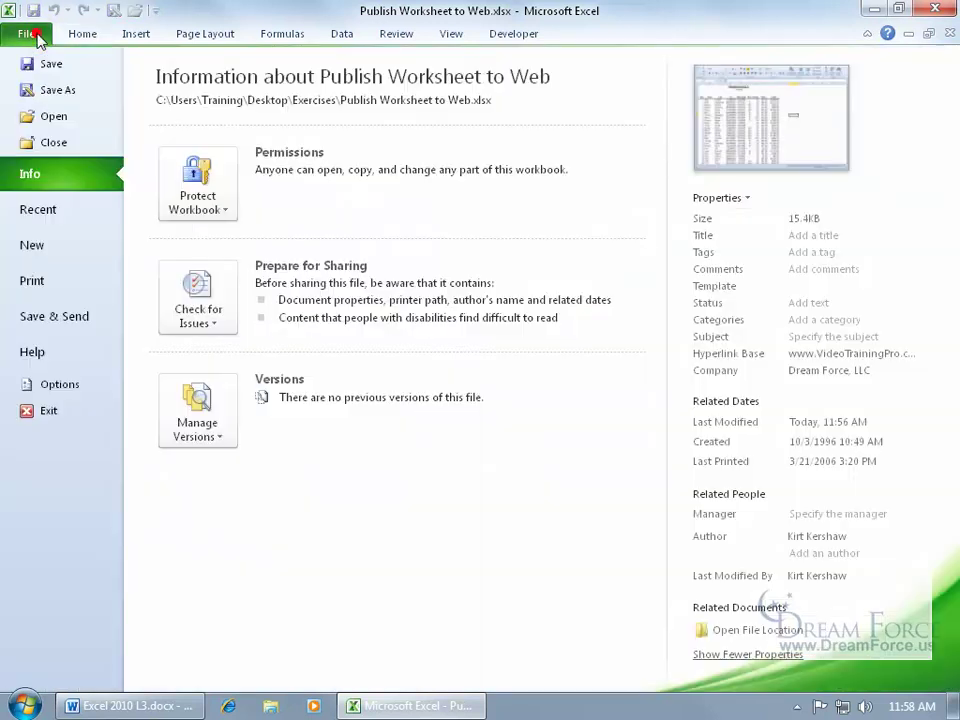
click(40, 89)
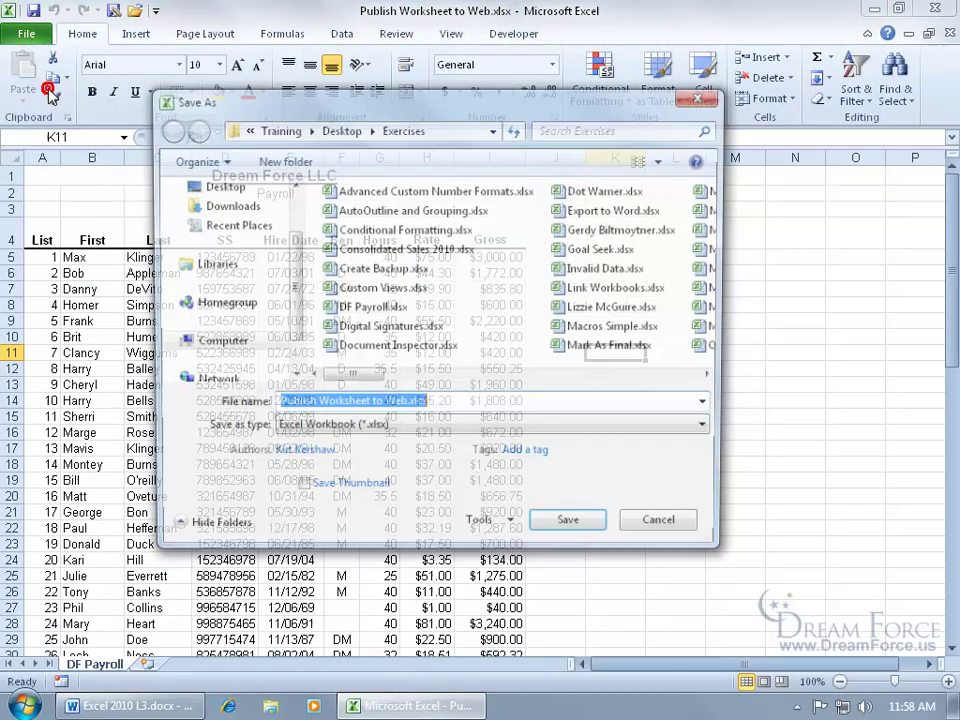
click(369, 432)
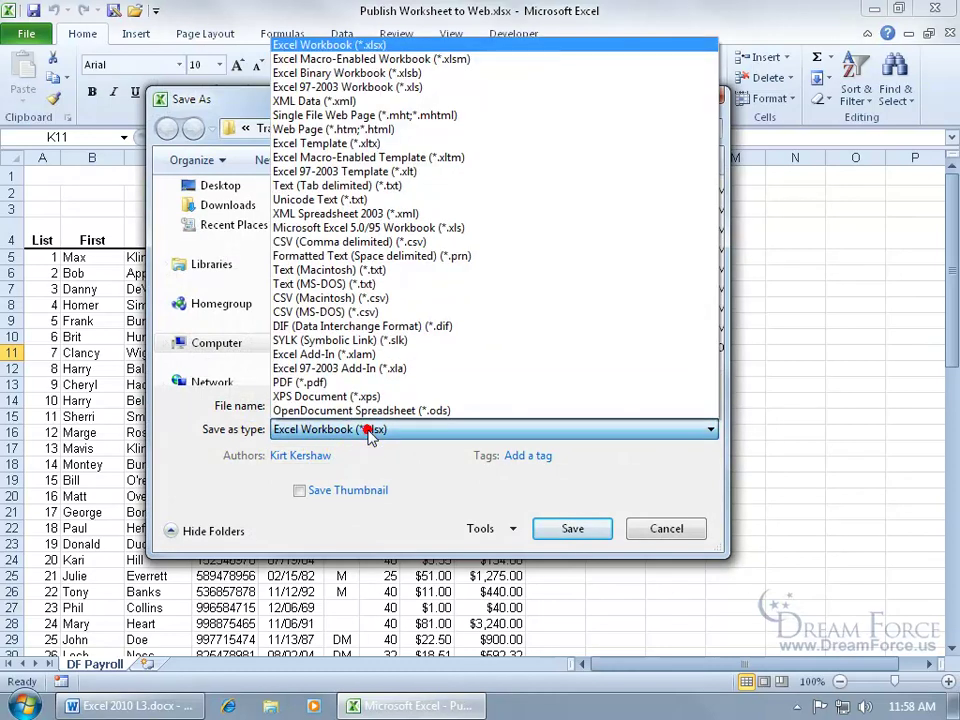
click(368, 117)
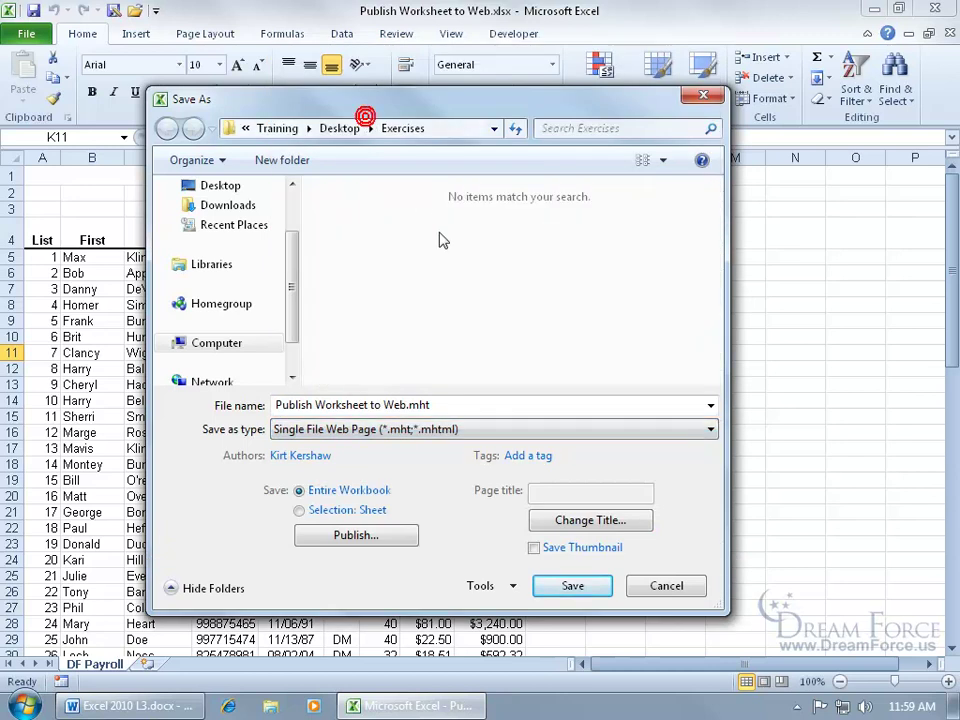
click(456, 405)
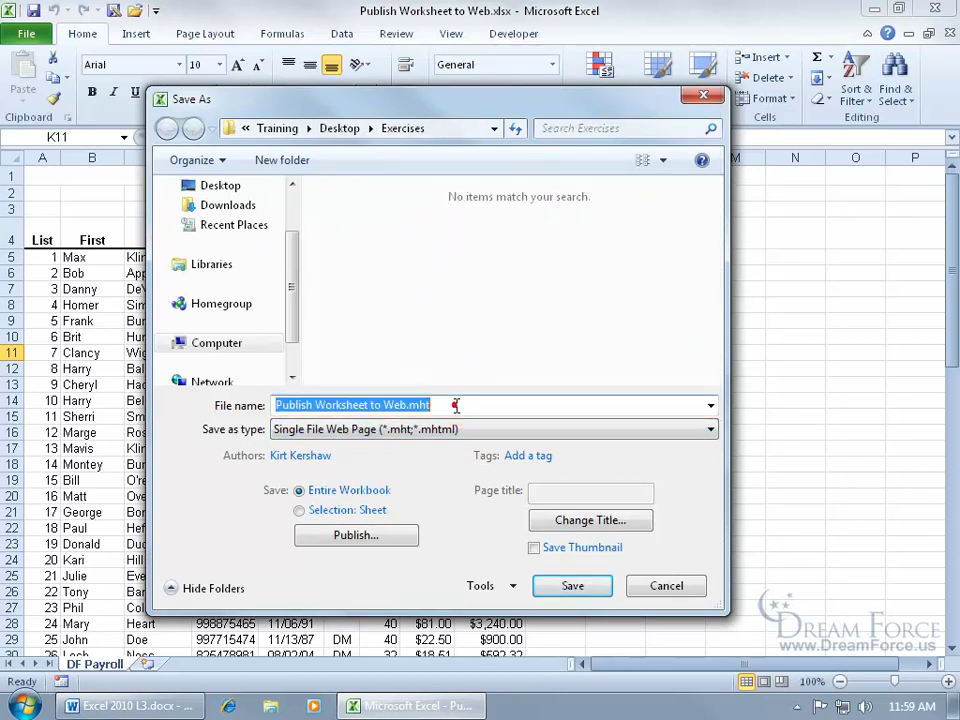
text(My Spiffy Payroll Worksheet)
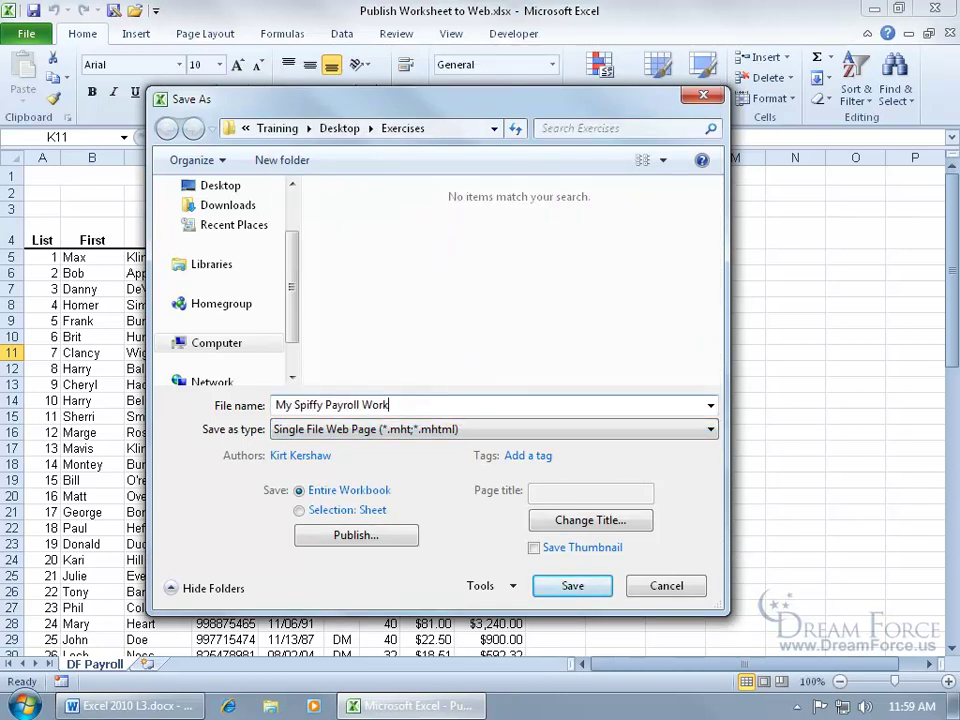
key(ctrl+a)
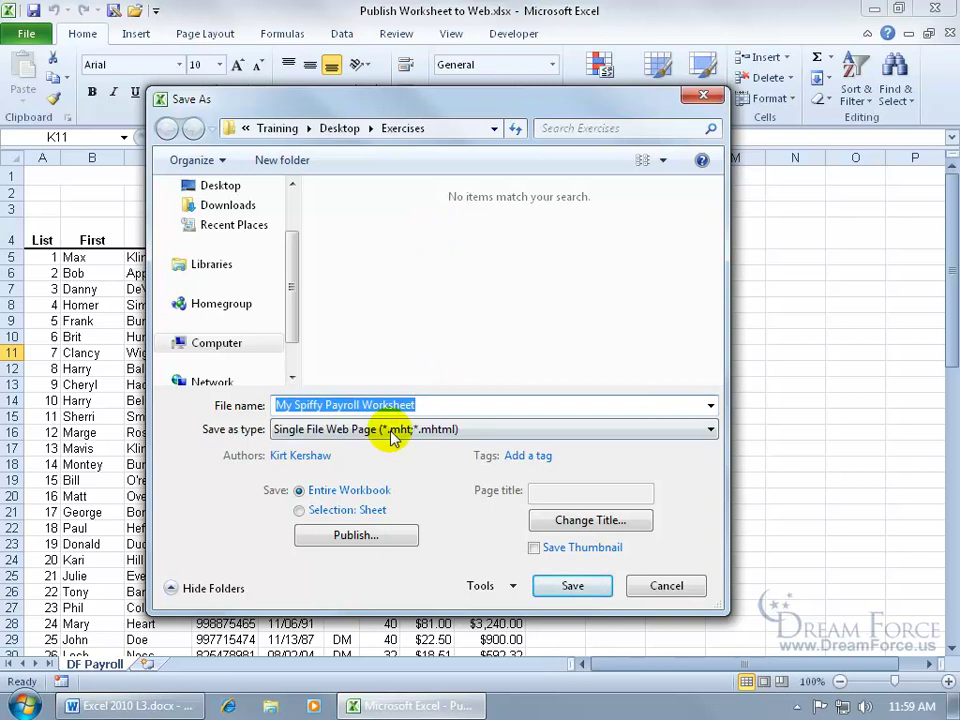
Step: In Publish as Web Page, select Items on DF Payroll and enable AutoRepublish on every save
click(397, 544)
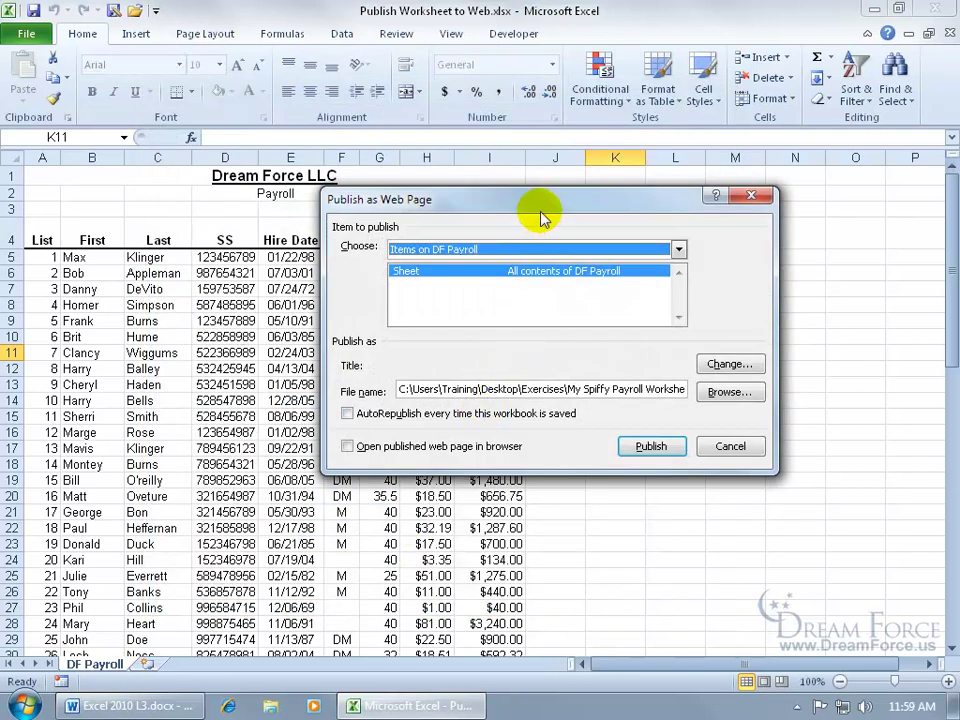
drag(540, 202, 462, 217)
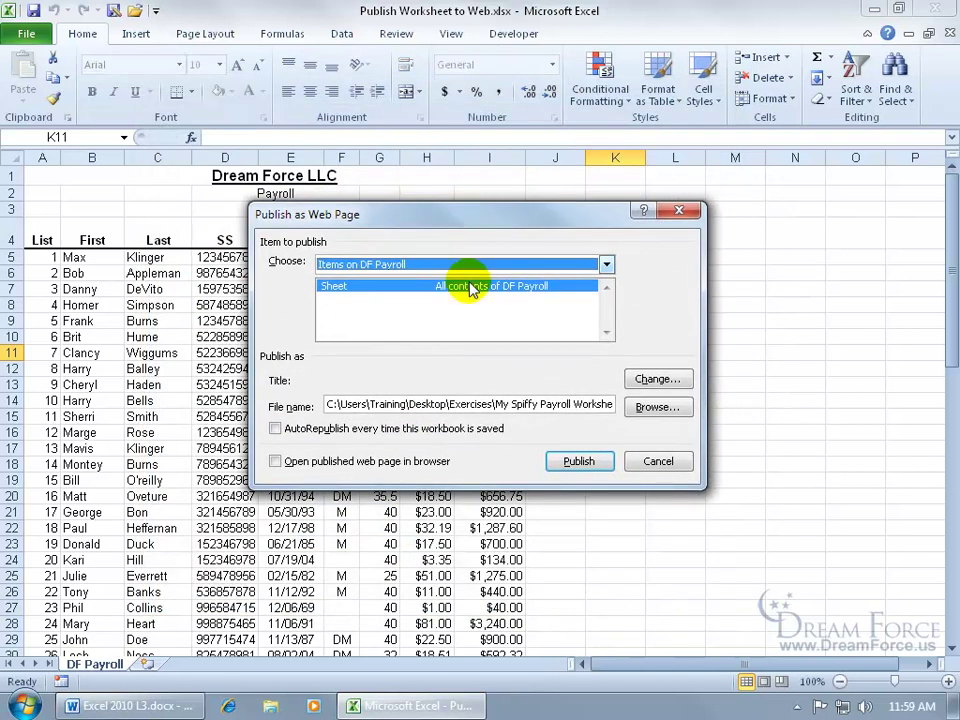
click(606, 264)
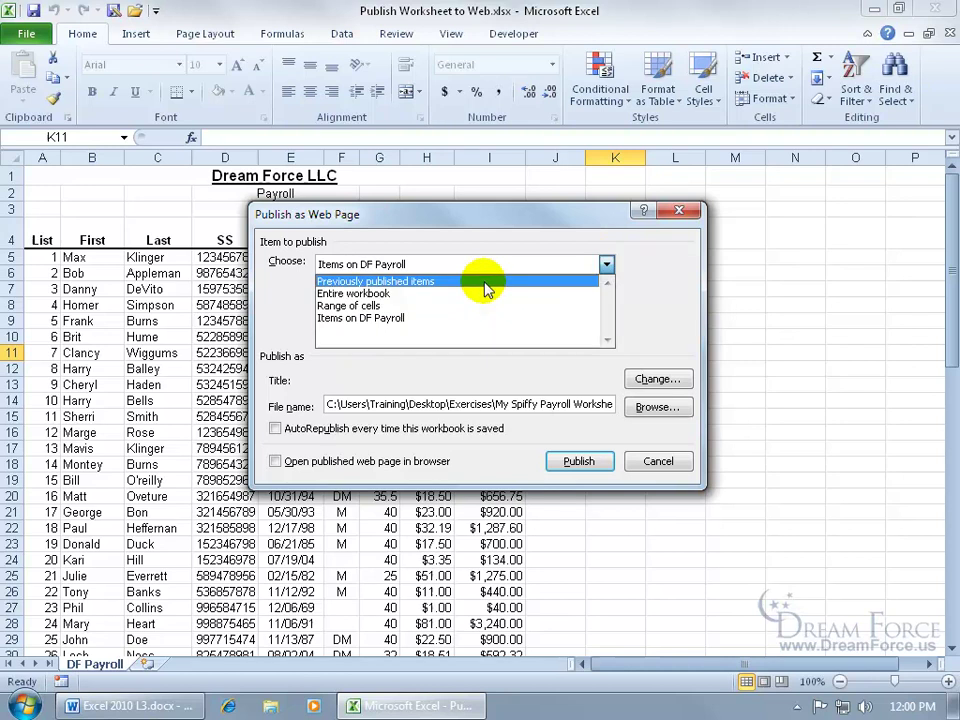
click(445, 320)
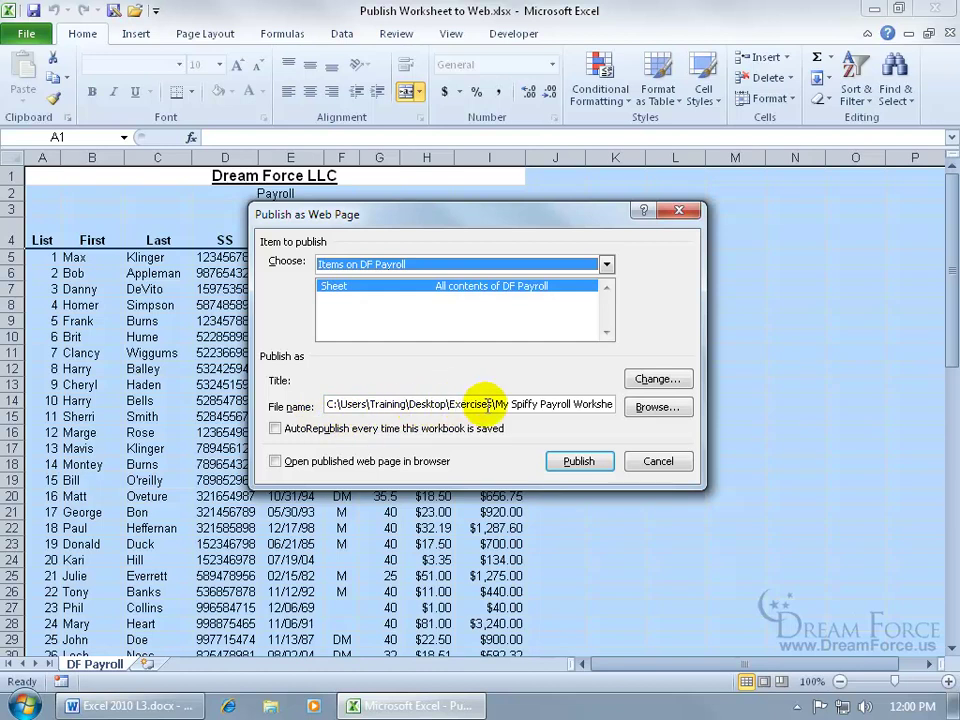
drag(512, 404, 620, 410)
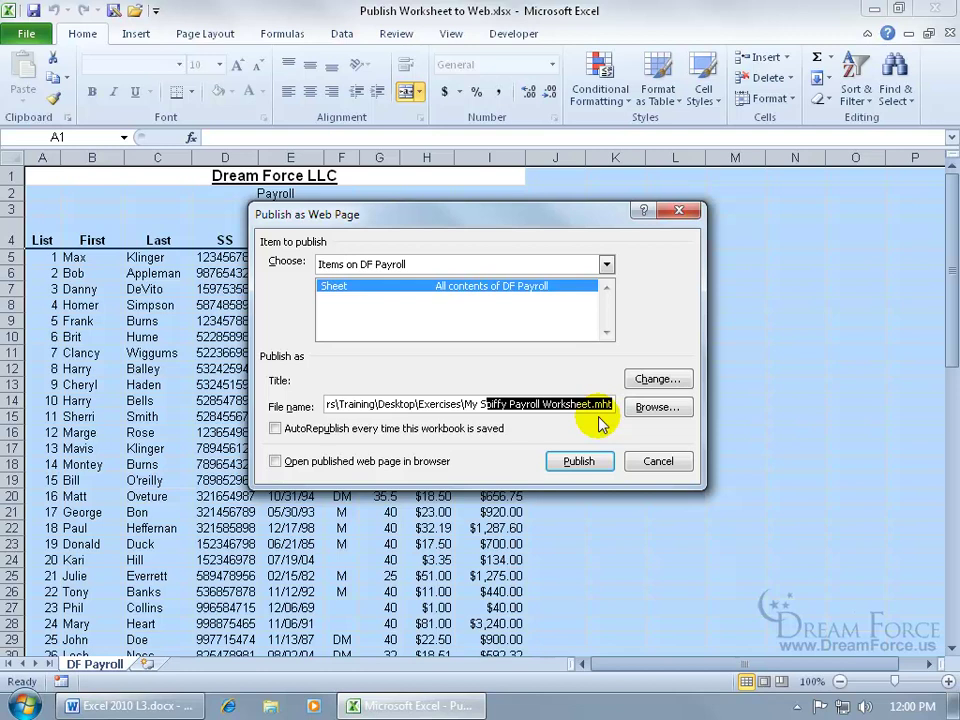
click(275, 429)
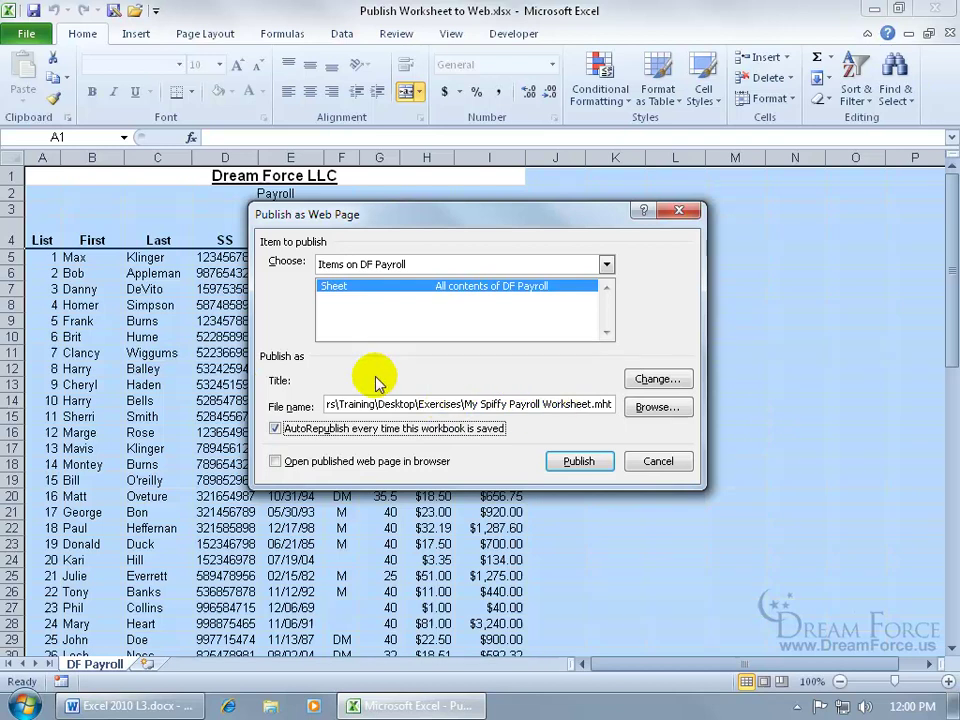
Step: Have the published page open in the browser and set its title to 'DFs Company Payroll'
click(299, 466)
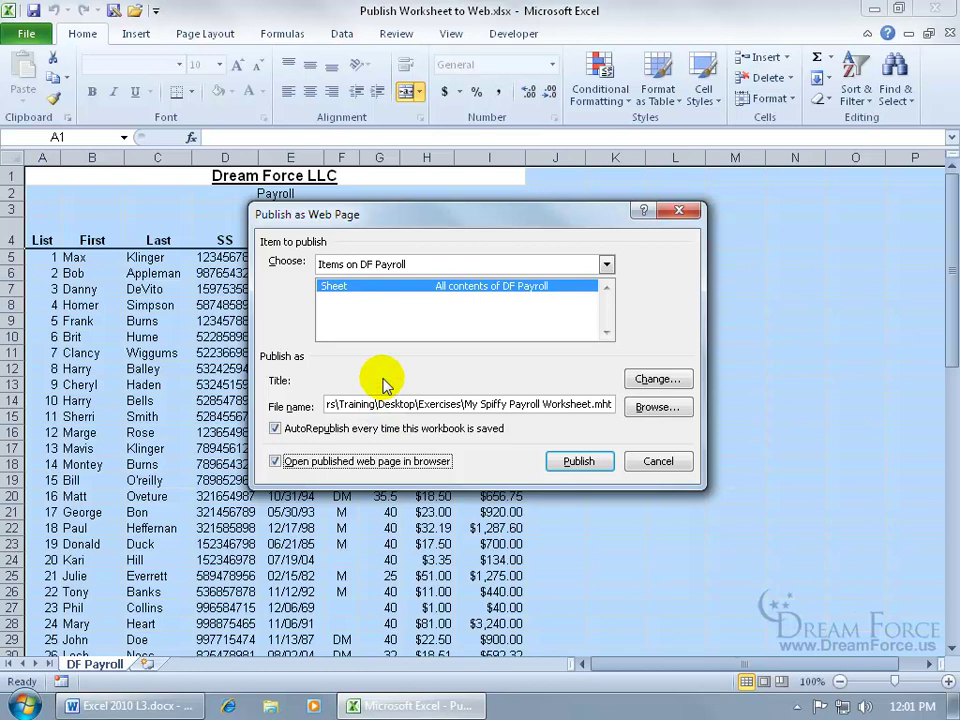
click(668, 379)
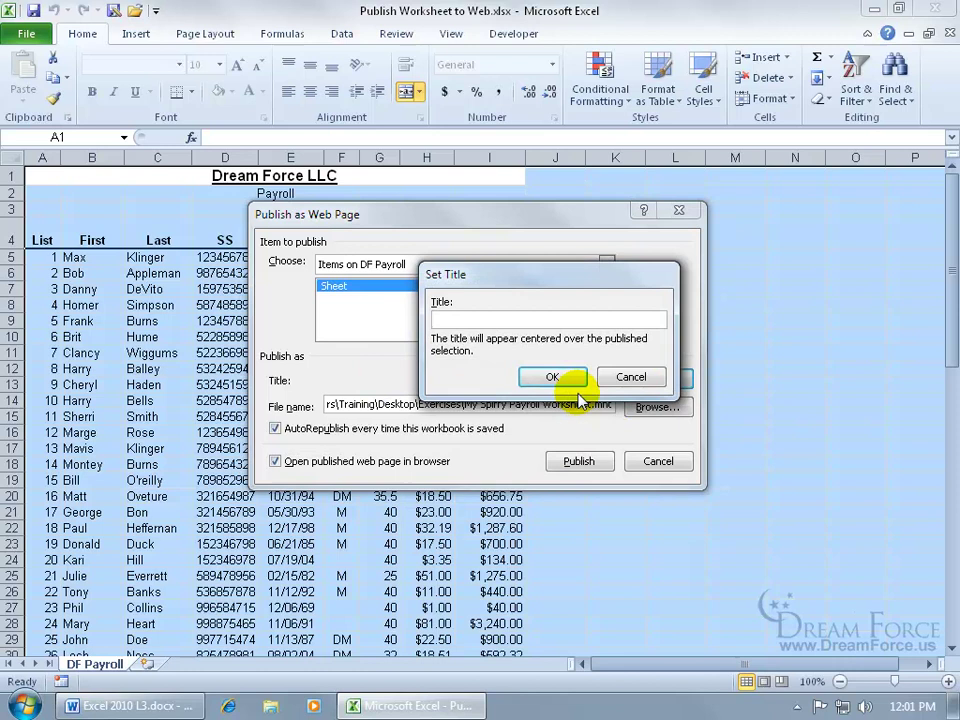
text(DFs Company Payroll)
click(553, 378)
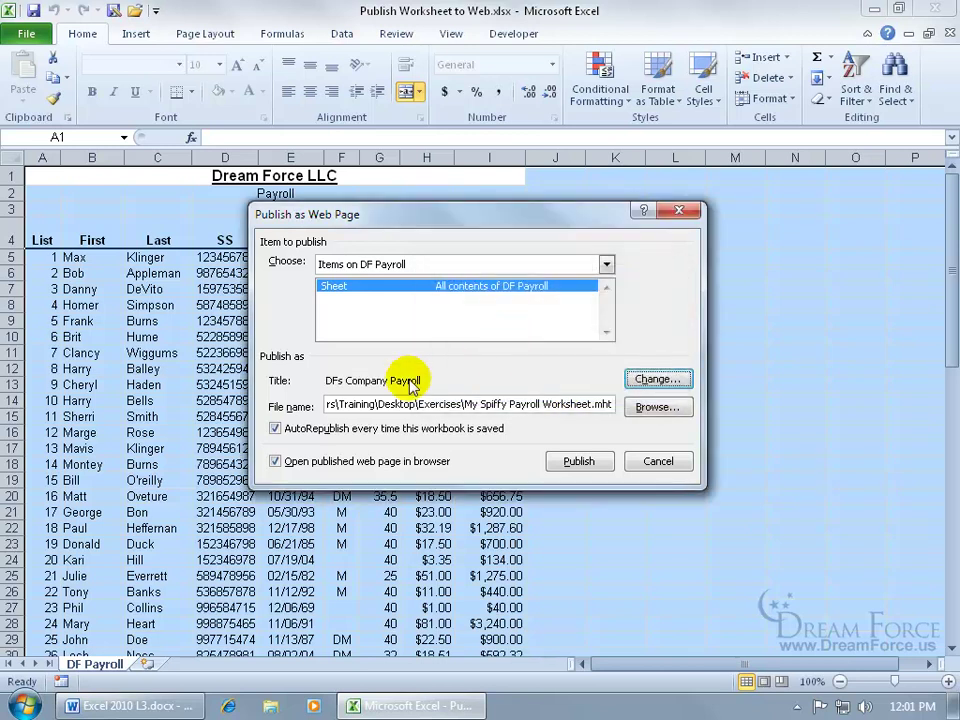
Step: Publish the sheet and view the 'DFs Company Payroll' page maximized in Internet Explorer
click(575, 461)
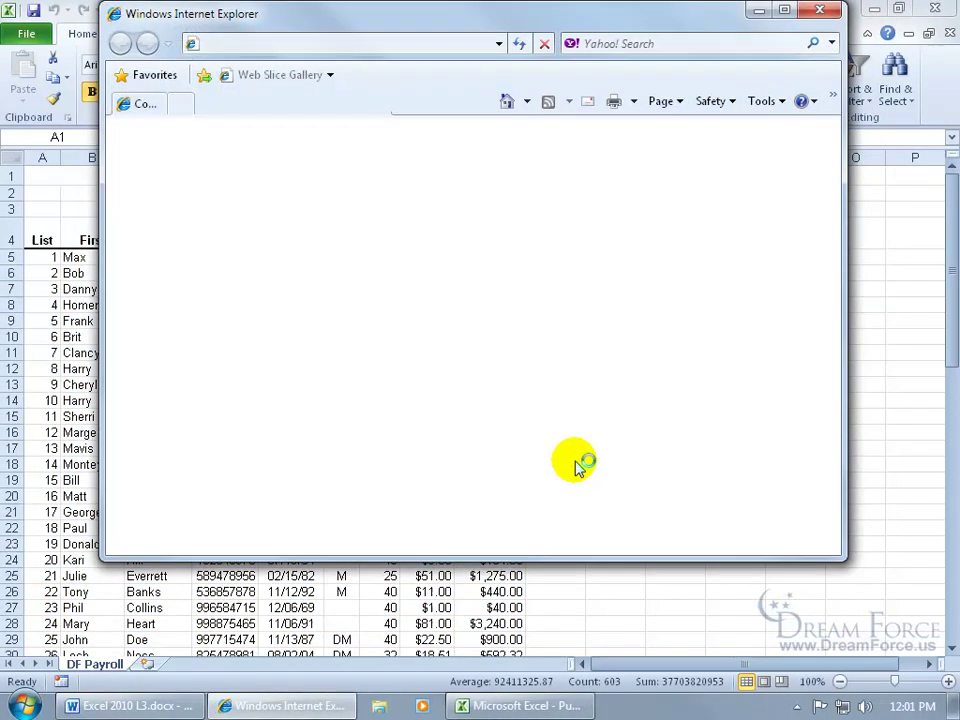
click(793, 11)
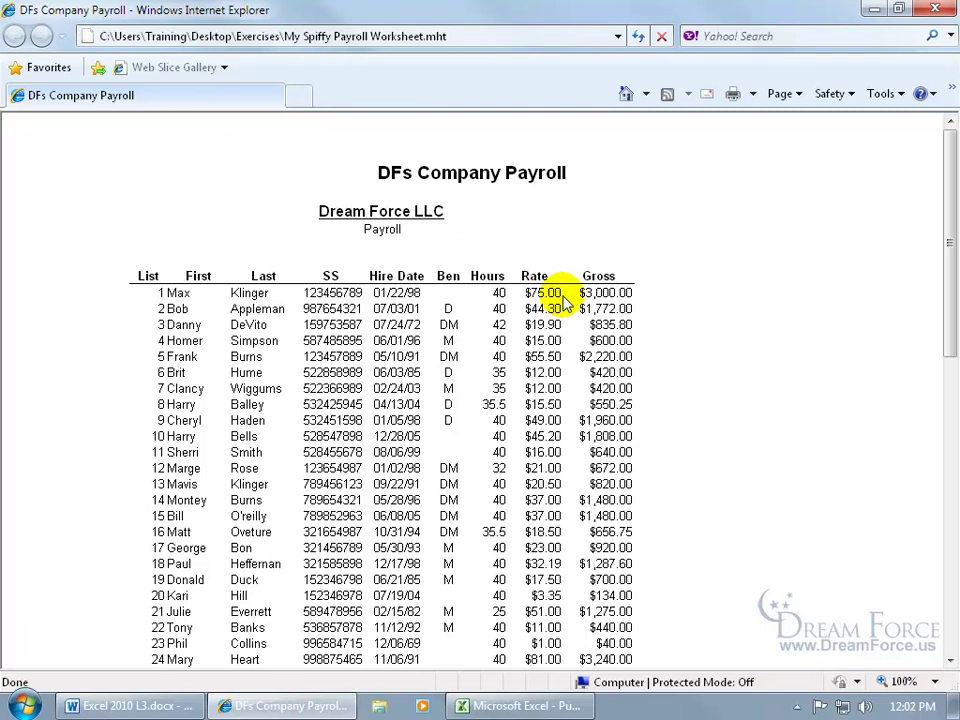
Step: Back in Excel, change cell F8 under Ben to kck
click(935, 9)
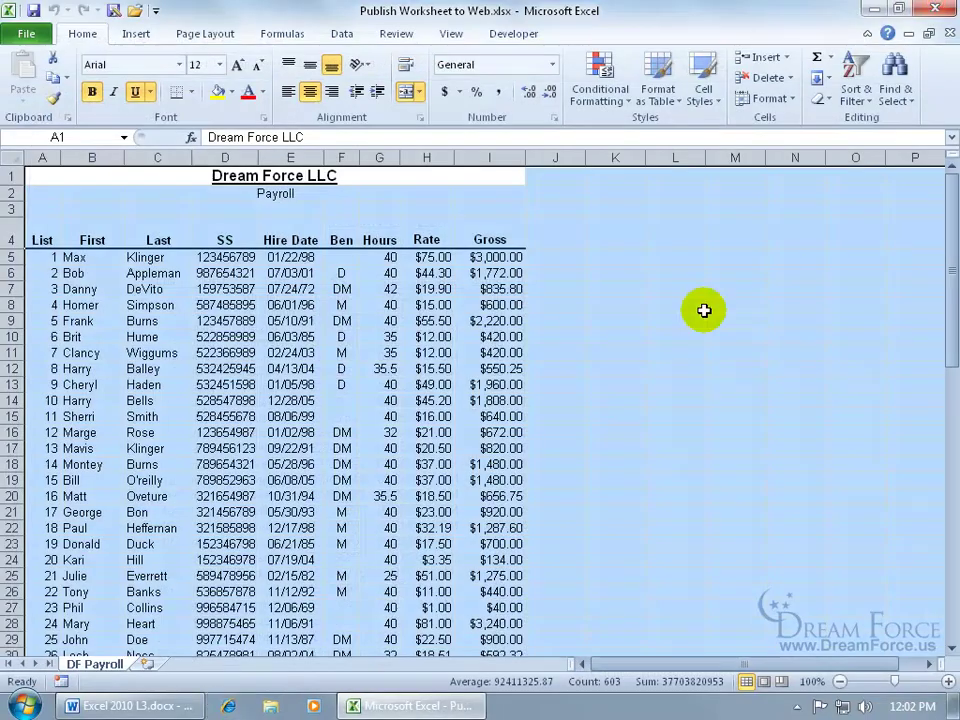
click(342, 305)
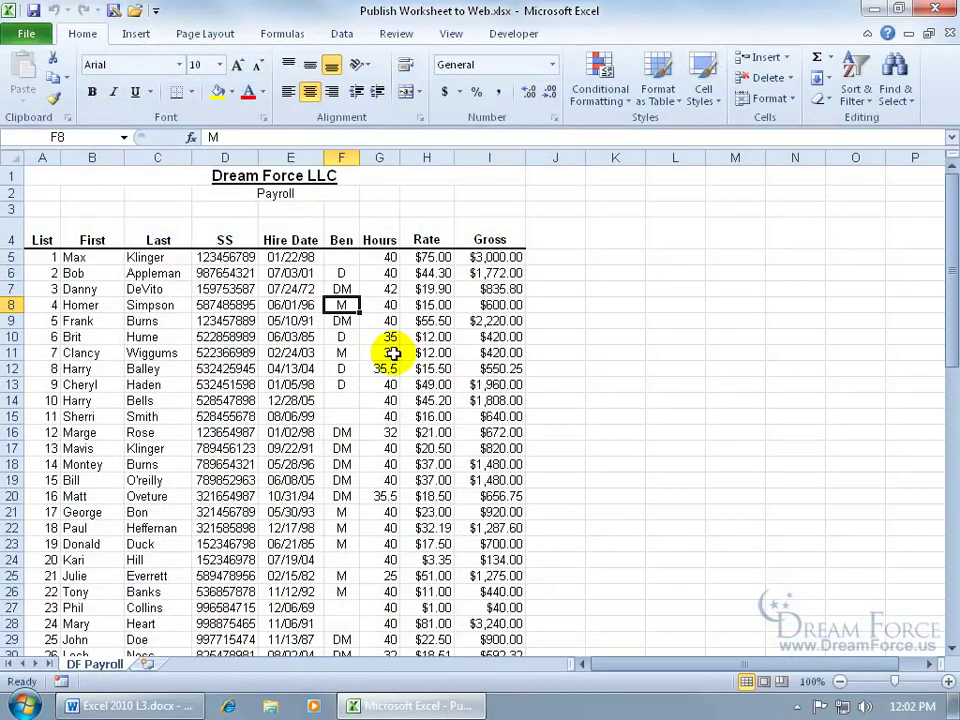
text(kck)
key(Return)
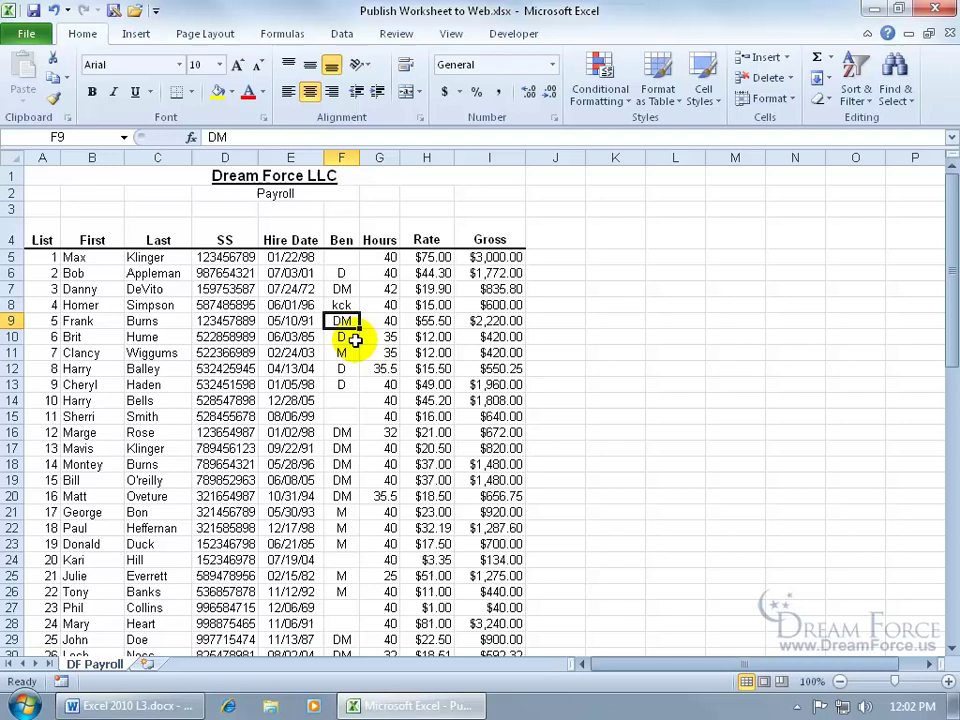
Step: Save the workbook, keeping the AutoRepublish feature enabled
click(33, 10)
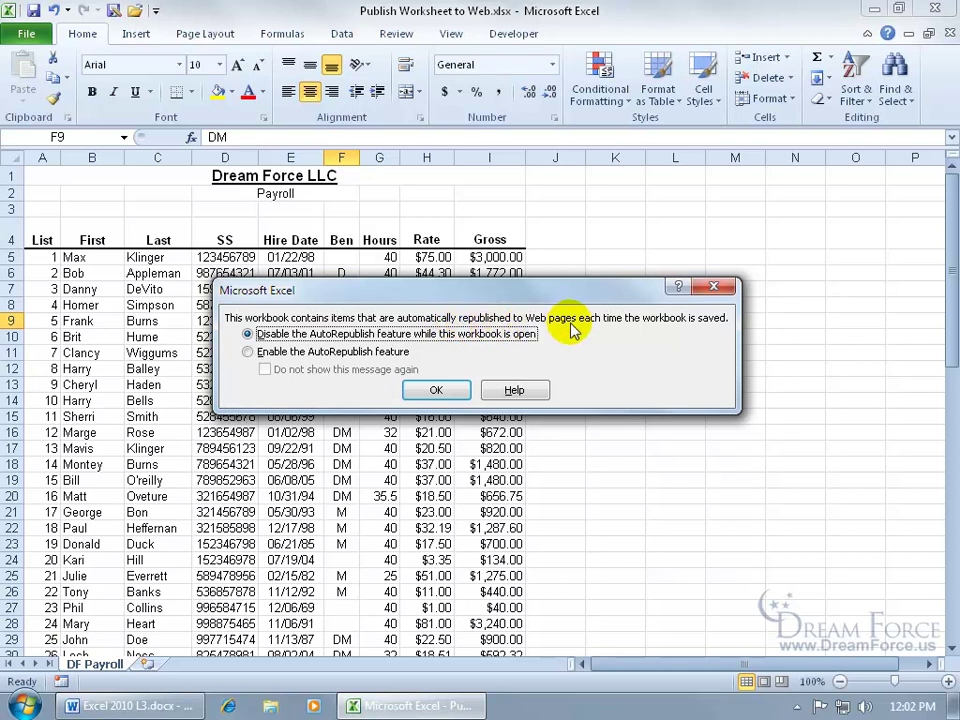
click(348, 352)
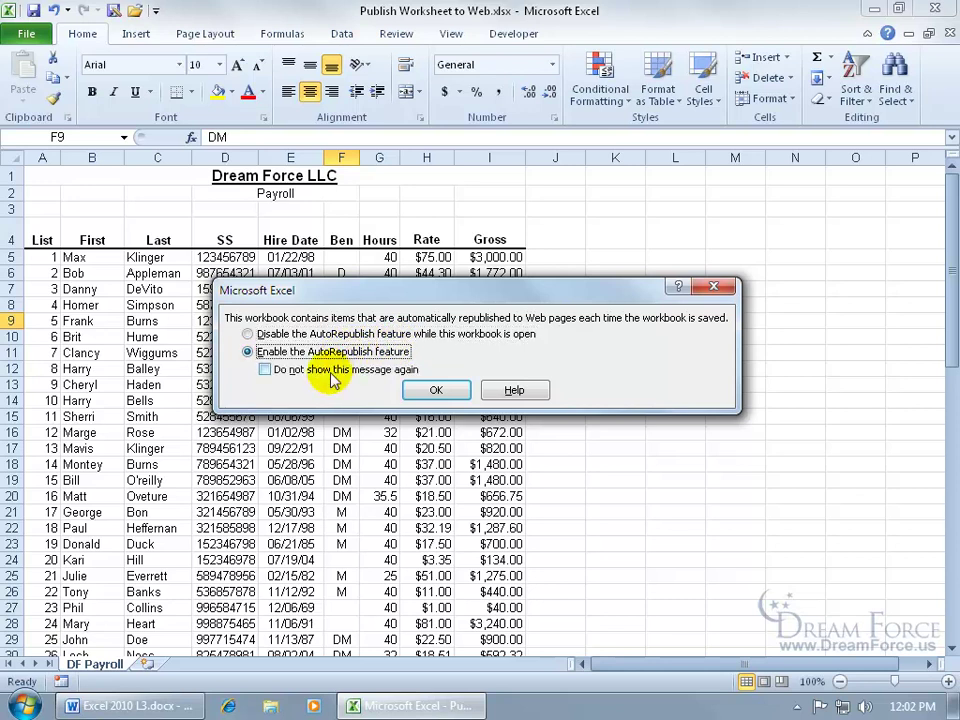
click(436, 390)
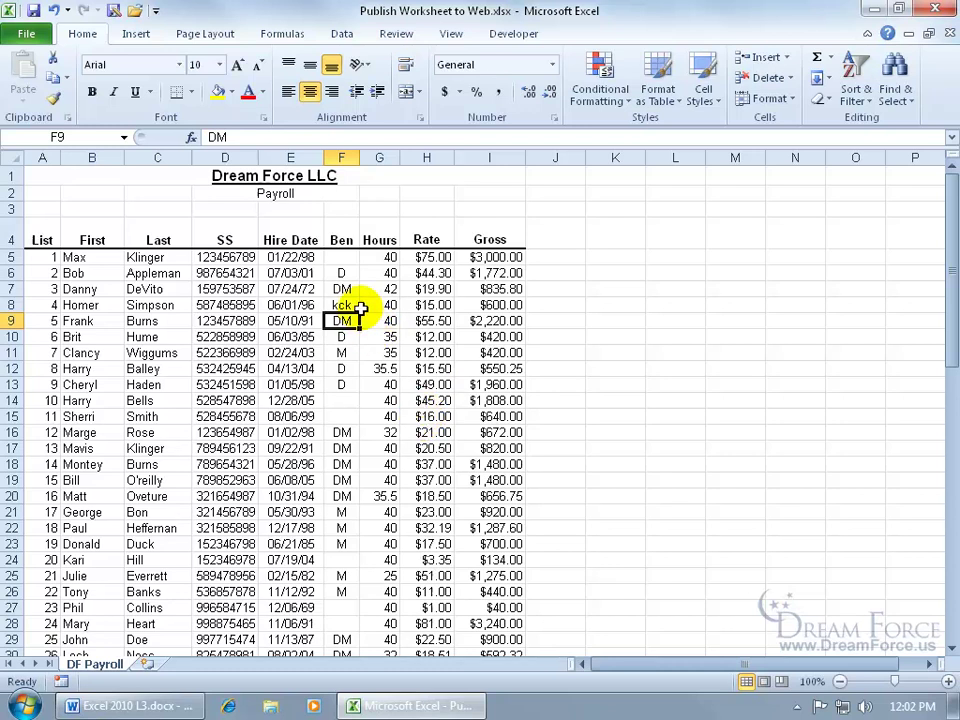
Step: From the desktop, open the Exercises folder to find My Spiffy Payroll Worksheet.mht
click(868, 12)
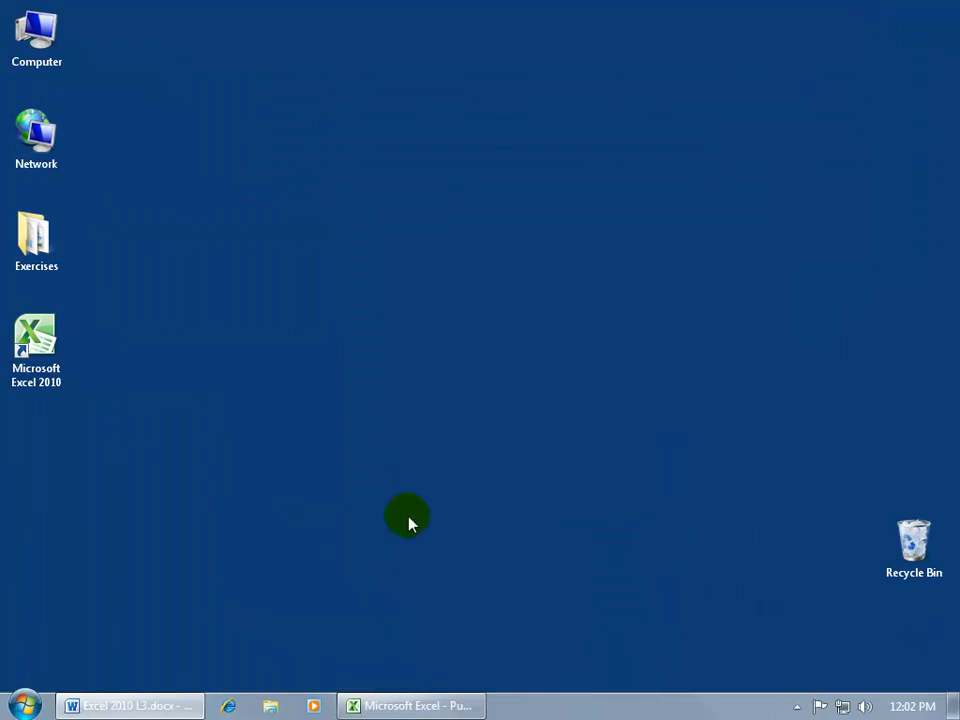
double_click(34, 236)
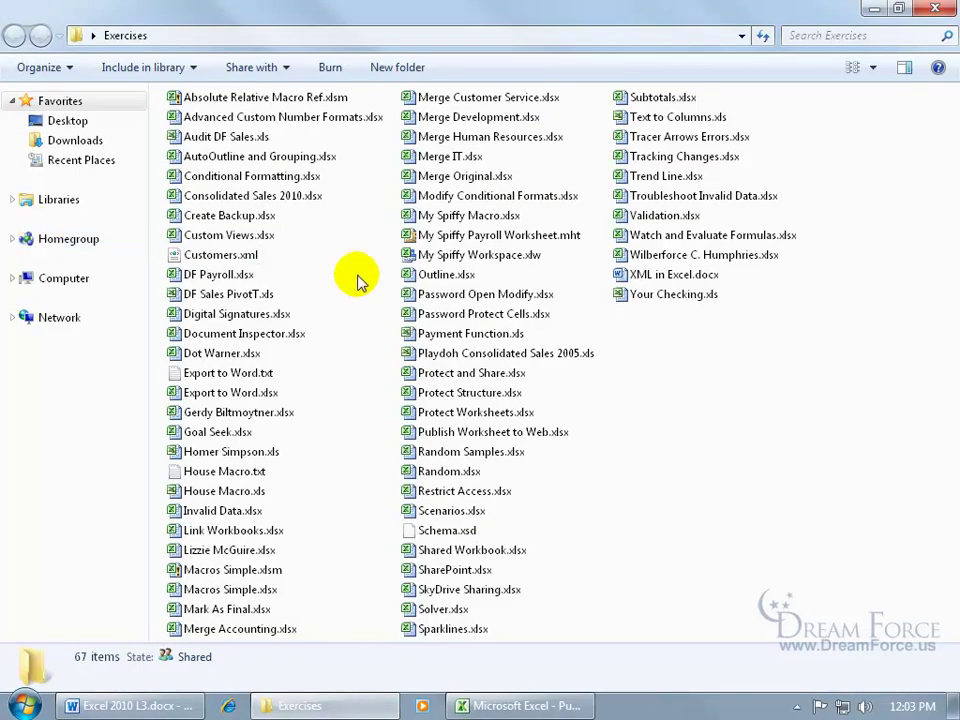
mouse_move(423, 241)
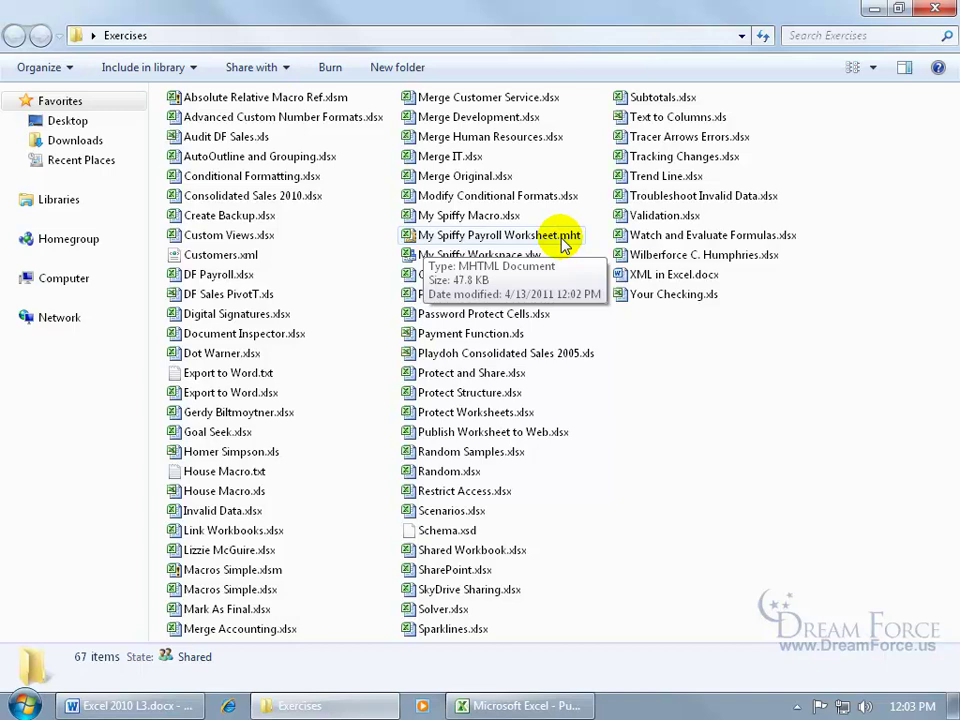
Step: Open My Spiffy Payroll Worksheet.mht in Internet Explorer to confirm kck appears, then leave the browser
double_click(480, 240)
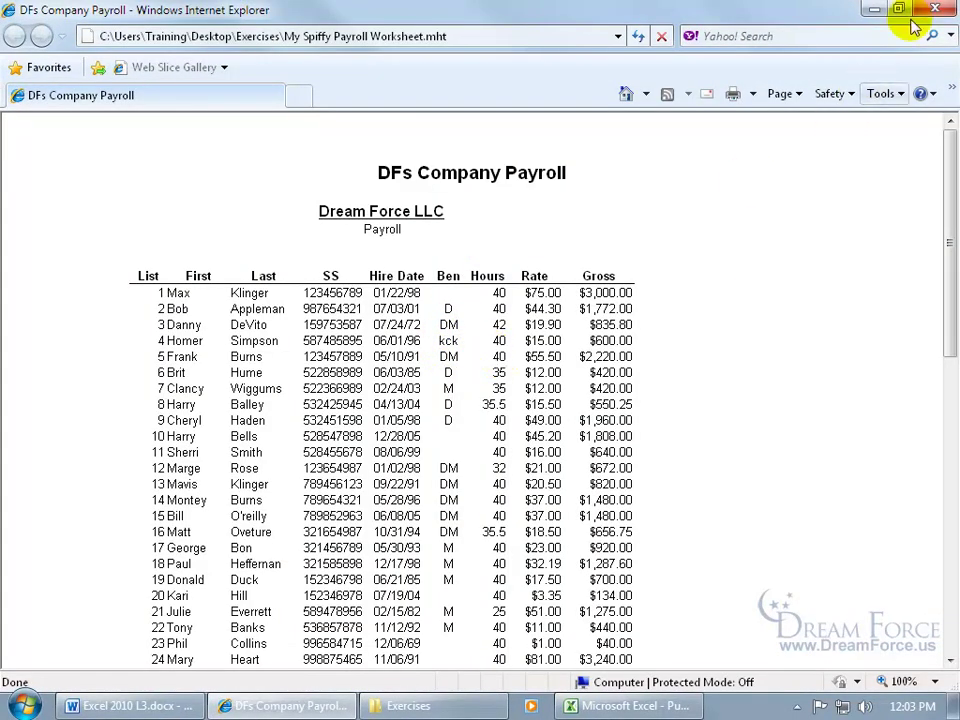
click(874, 9)
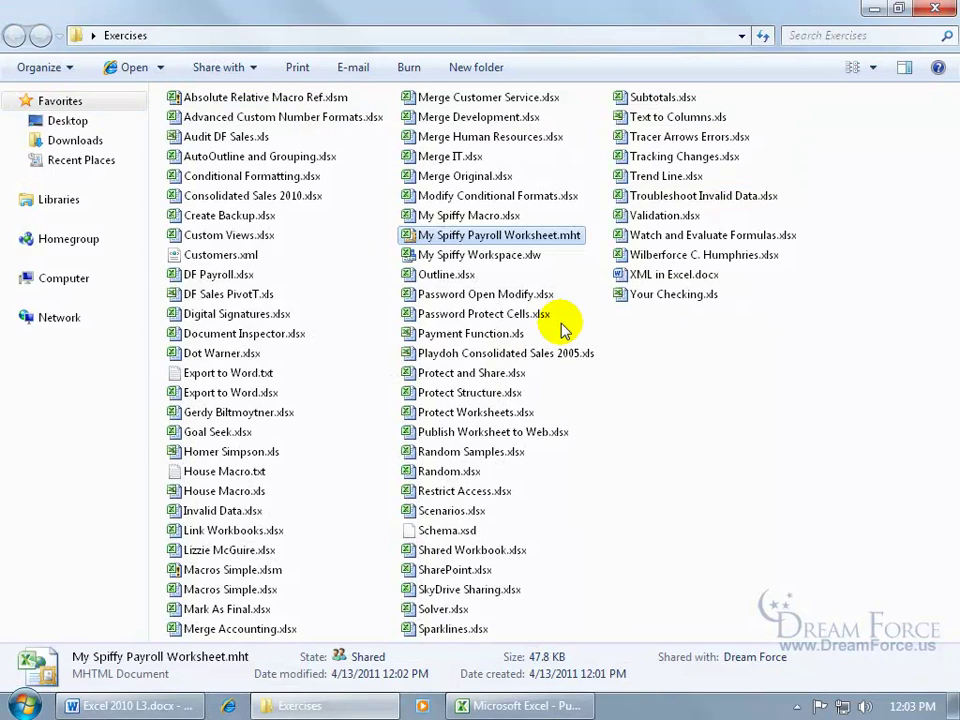